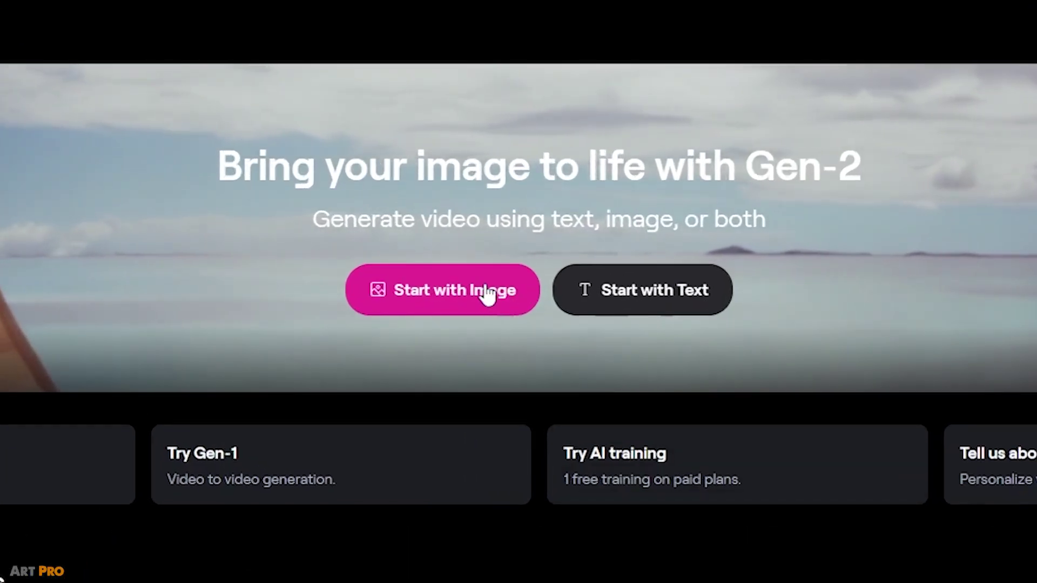
- Start an image-based video and page through the welcome tips to the 'Before you go...' card
{"action": "left_click", "coordinate": [455, 302]}
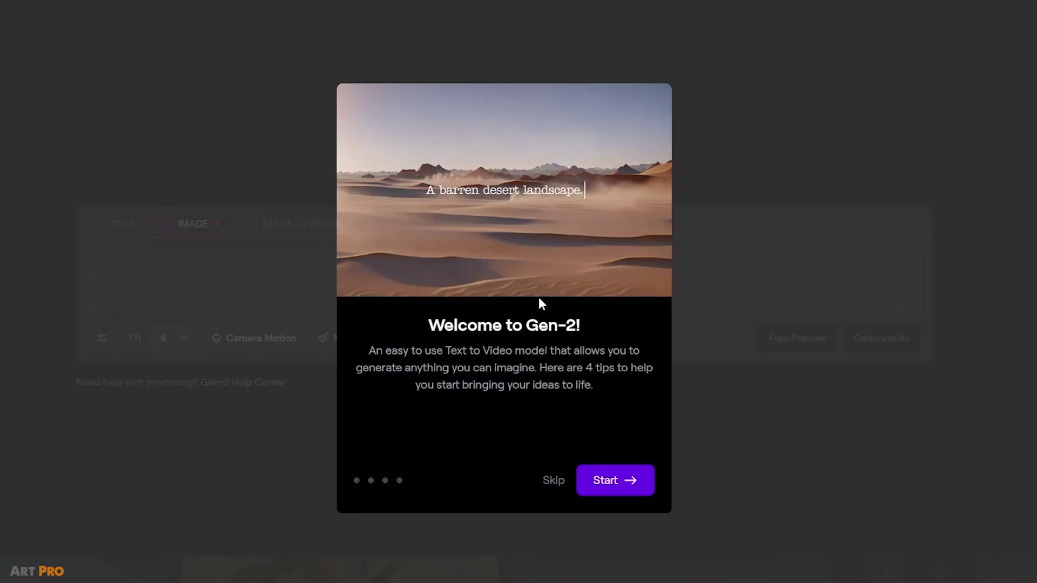
{"action": "left_click", "coordinate": [592, 480]}
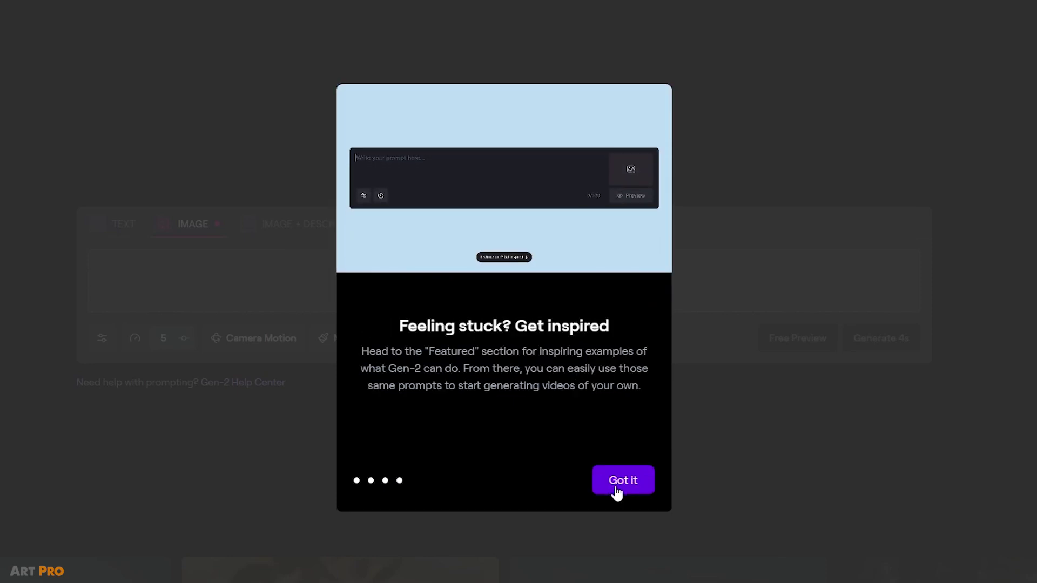
{"action": "left_click", "coordinate": [618, 486]}
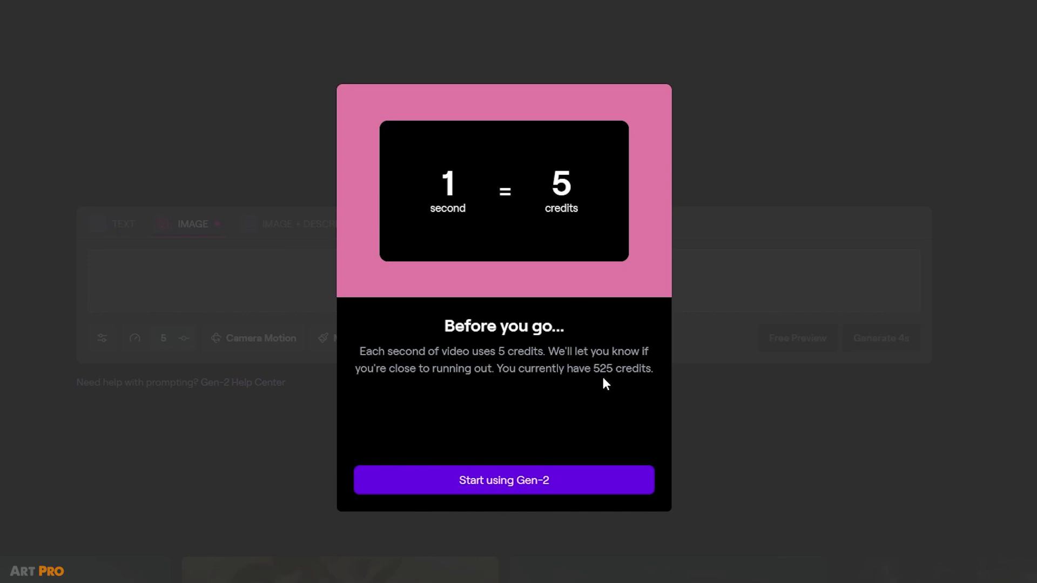
- Close the intro and drop the philosophy statue PNG from Downloads in as the starting frame
{"action": "left_click", "coordinate": [593, 481]}
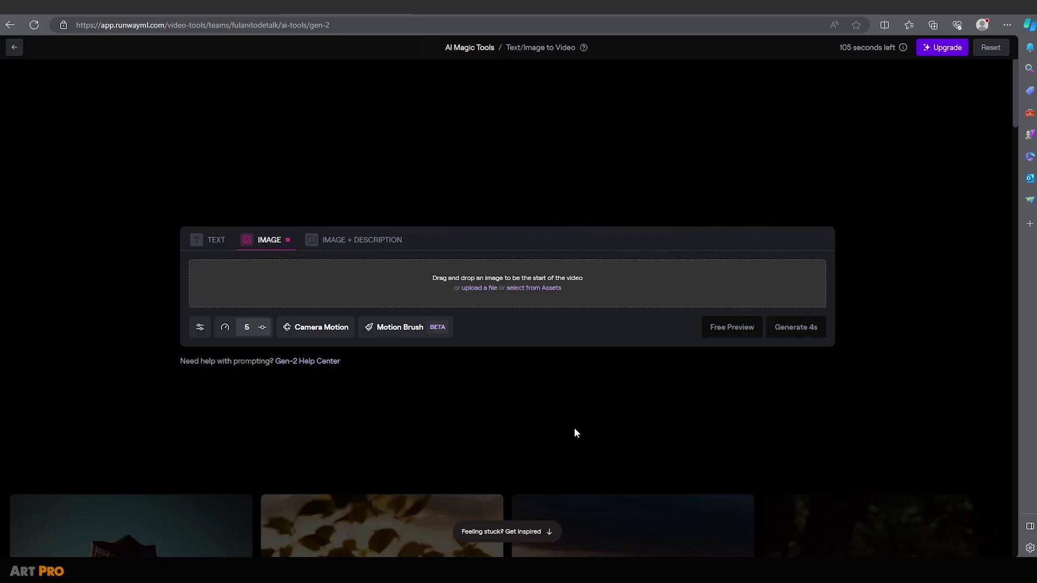
{"action": "key", "text": "alt+Tab"}
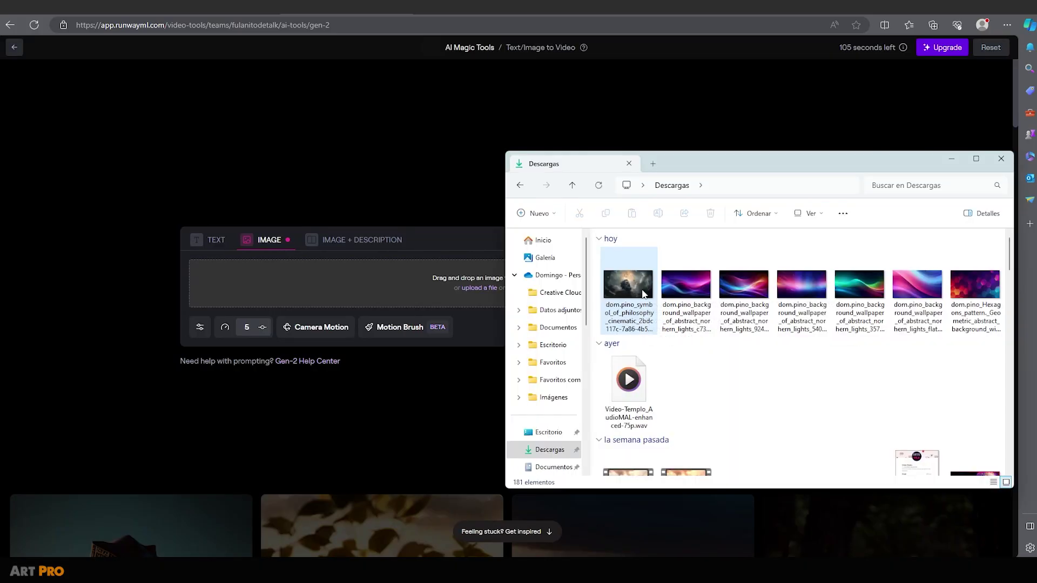
{"action": "left_click_drag", "start_coordinate": [627, 286], "coordinate": [443, 289]}
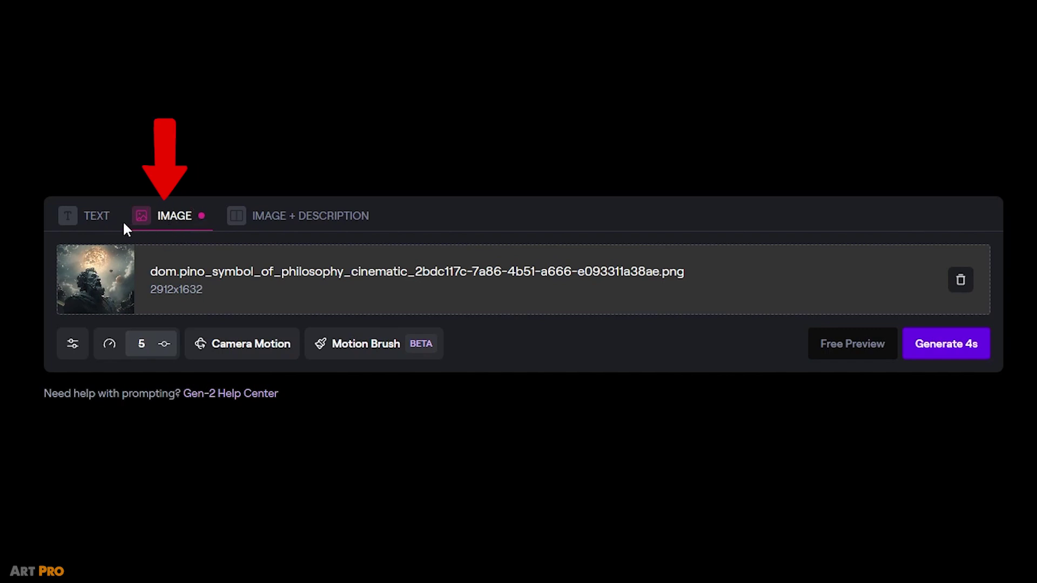
- Switch to Image + Description mode and leave General Motion at 5
{"action": "left_click", "coordinate": [93, 221]}
{"action": "left_click", "coordinate": [290, 220]}
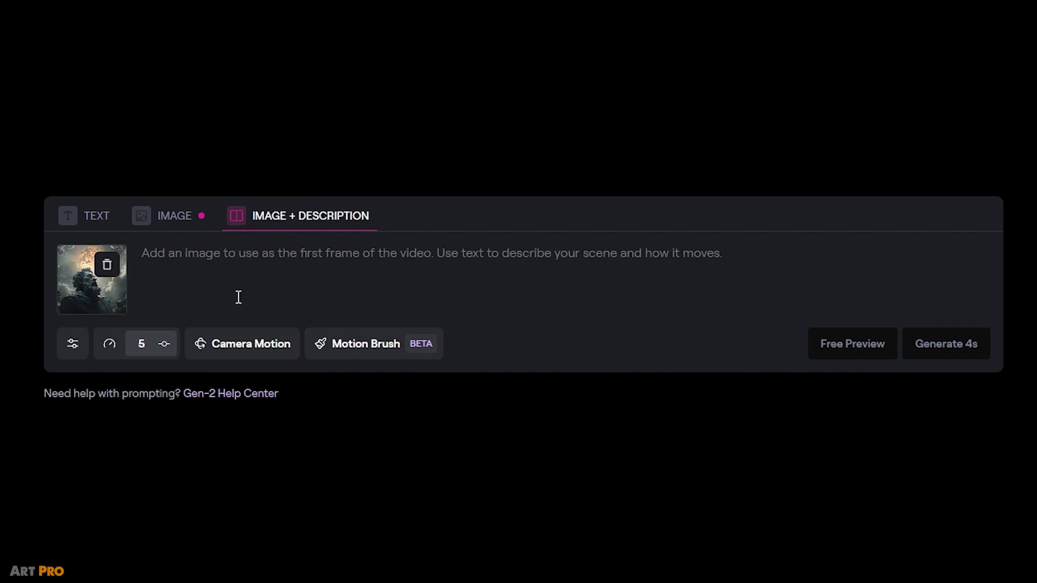
{"action": "left_click", "coordinate": [222, 272]}
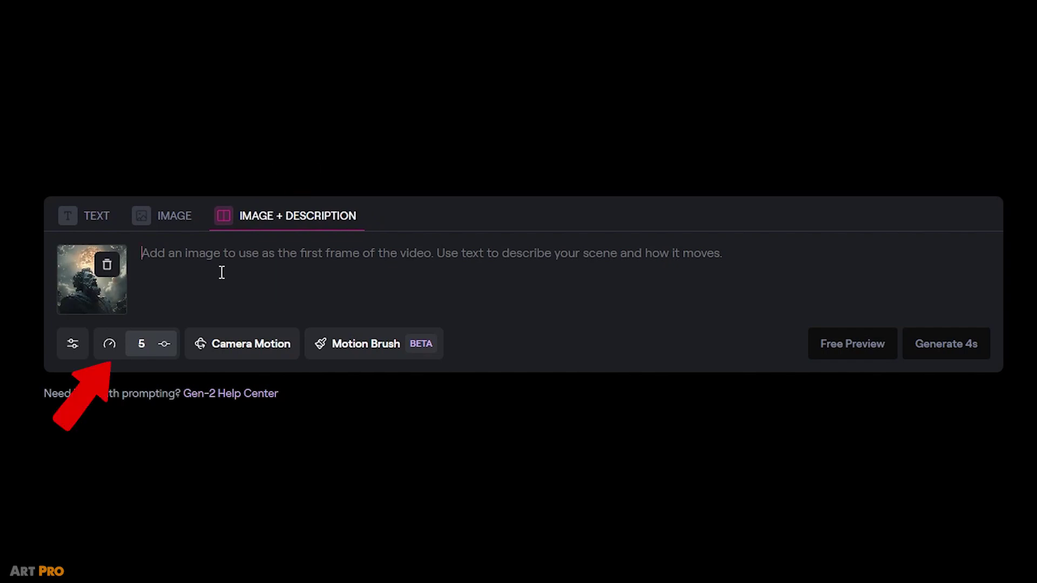
{"action": "left_click", "coordinate": [110, 345]}
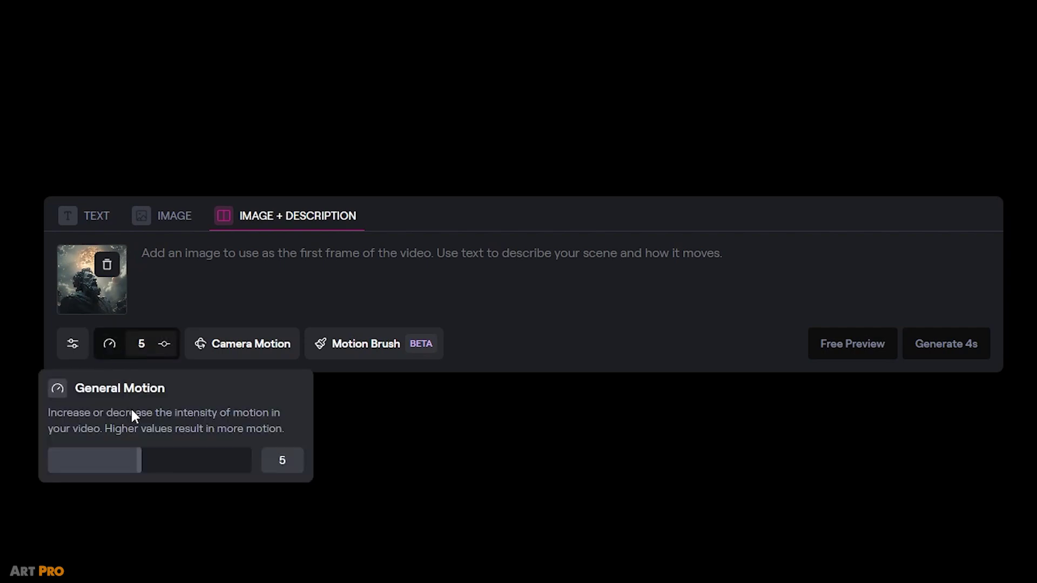
{"action": "mouse_move", "coordinate": [139, 461]}
{"action": "left_mouse_down"}
{"action": "mouse_move", "coordinate": [238, 458]}
{"action": "mouse_move", "coordinate": [142, 460]}
{"action": "left_mouse_up"}
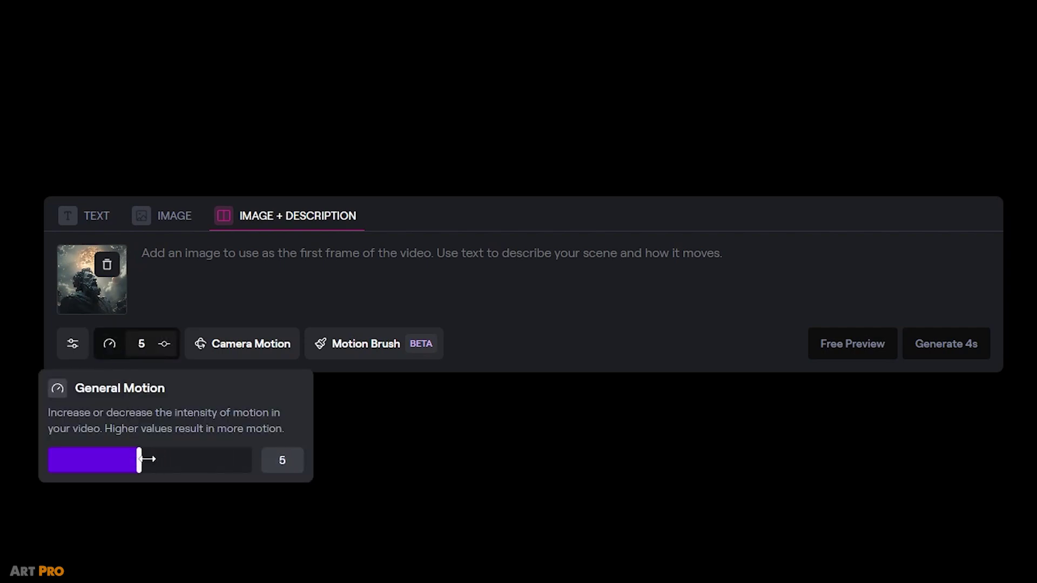
{"action": "left_click", "coordinate": [243, 350]}
{"action": "left_click_drag", "start_coordinate": [193, 457], "coordinate": [207, 457]}
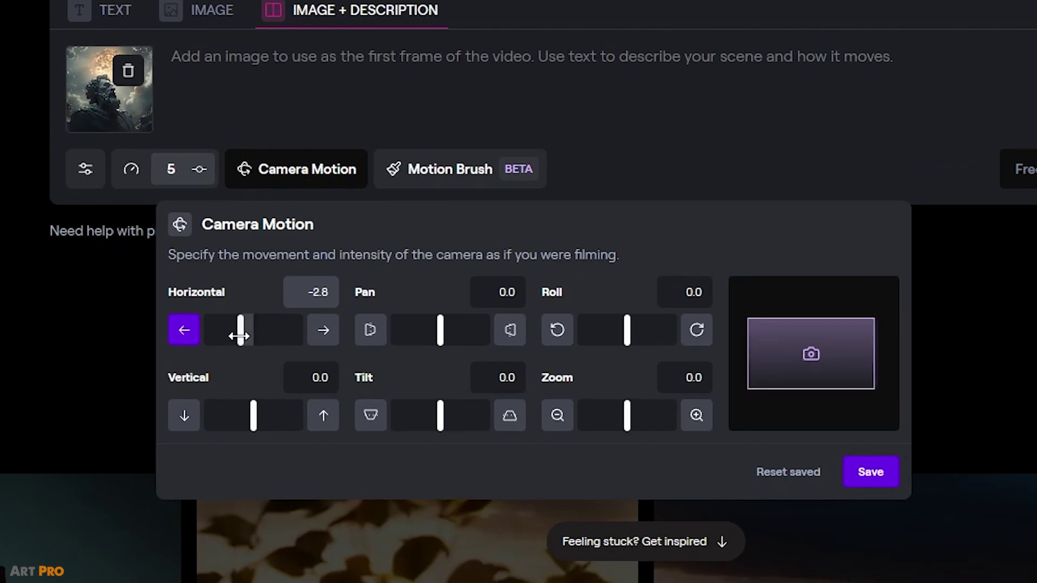
{"action": "left_click_drag", "start_coordinate": [239, 336], "coordinate": [282, 332]}
{"action": "left_click_drag", "start_coordinate": [254, 416], "coordinate": [205, 422]}
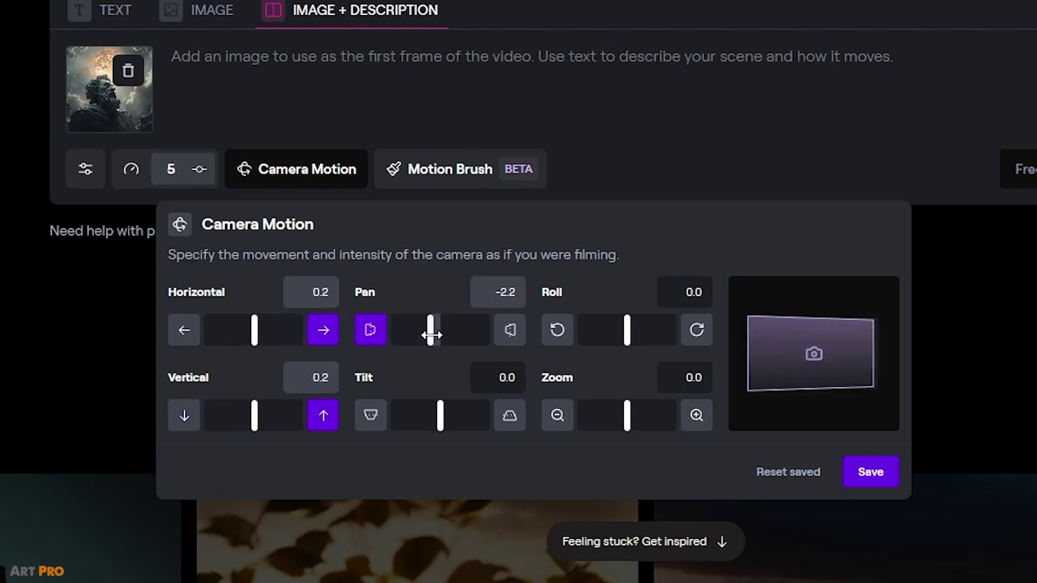
{"action": "mouse_move", "coordinate": [428, 328]}
{"action": "left_mouse_down"}
{"action": "mouse_move", "coordinate": [501, 337]}
{"action": "mouse_move", "coordinate": [440, 332]}
{"action": "left_mouse_up"}
{"action": "mouse_move", "coordinate": [440, 413]}
{"action": "left_mouse_down"}
{"action": "mouse_move", "coordinate": [411, 412]}
{"action": "mouse_move", "coordinate": [496, 410]}
{"action": "mouse_move", "coordinate": [441, 414]}
{"action": "left_mouse_up"}
{"action": "mouse_move", "coordinate": [627, 339]}
{"action": "left_mouse_down"}
{"action": "mouse_move", "coordinate": [676, 338]}
{"action": "mouse_move", "coordinate": [573, 341]}
{"action": "mouse_move", "coordinate": [627, 351]}
{"action": "left_mouse_up"}
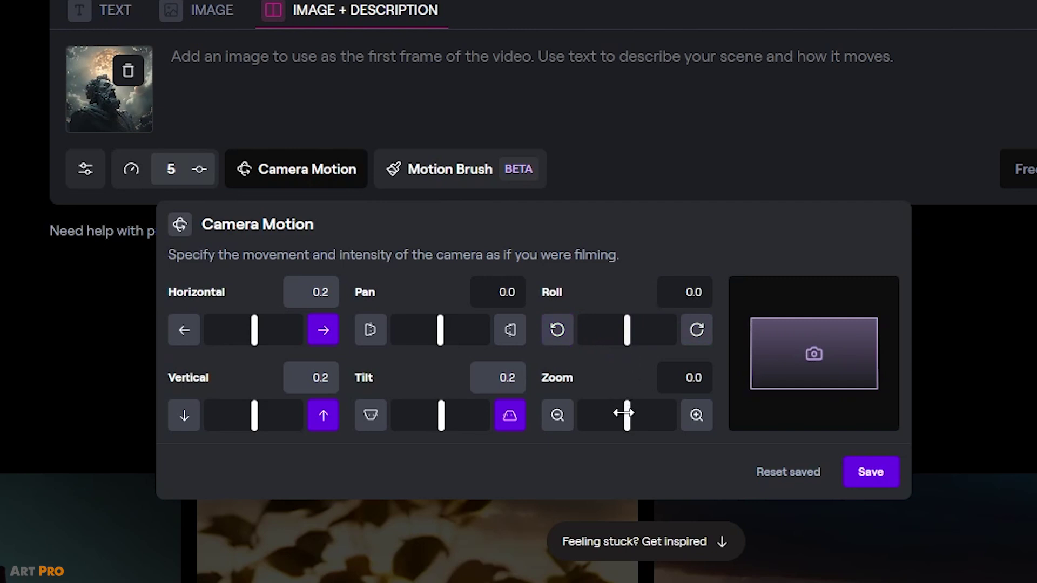
{"action": "mouse_move", "coordinate": [624, 414]}
{"action": "left_mouse_down"}
{"action": "mouse_move", "coordinate": [578, 415]}
{"action": "mouse_move", "coordinate": [698, 415]}
{"action": "mouse_move", "coordinate": [627, 434]}
{"action": "left_mouse_up"}
{"action": "key", "text": "Escape"}
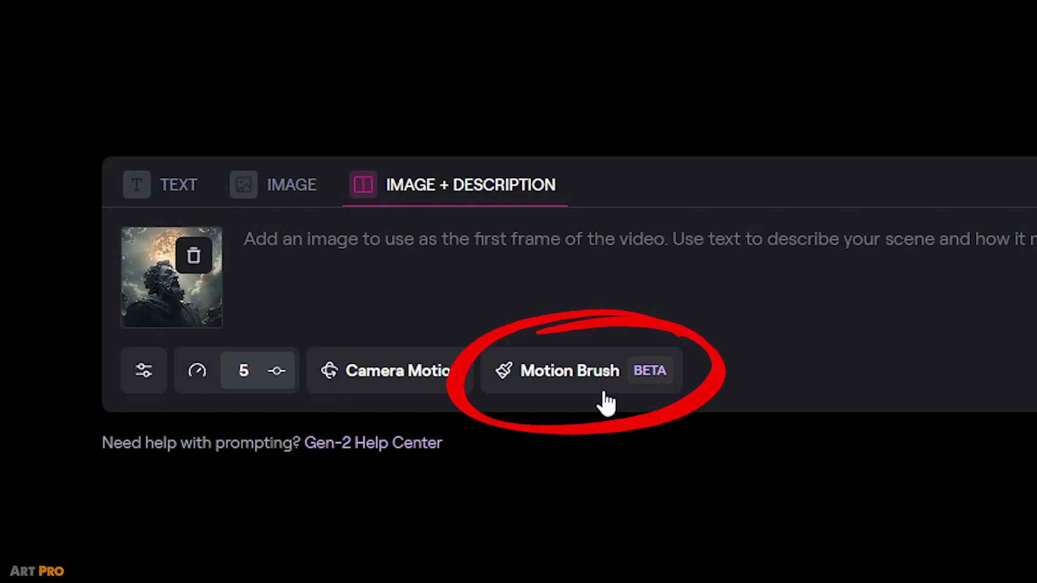
- Paint the glowing sun with Motion Brush, setting vertical 1.8 and proximity 6.1
{"action": "left_click", "coordinate": [606, 395]}
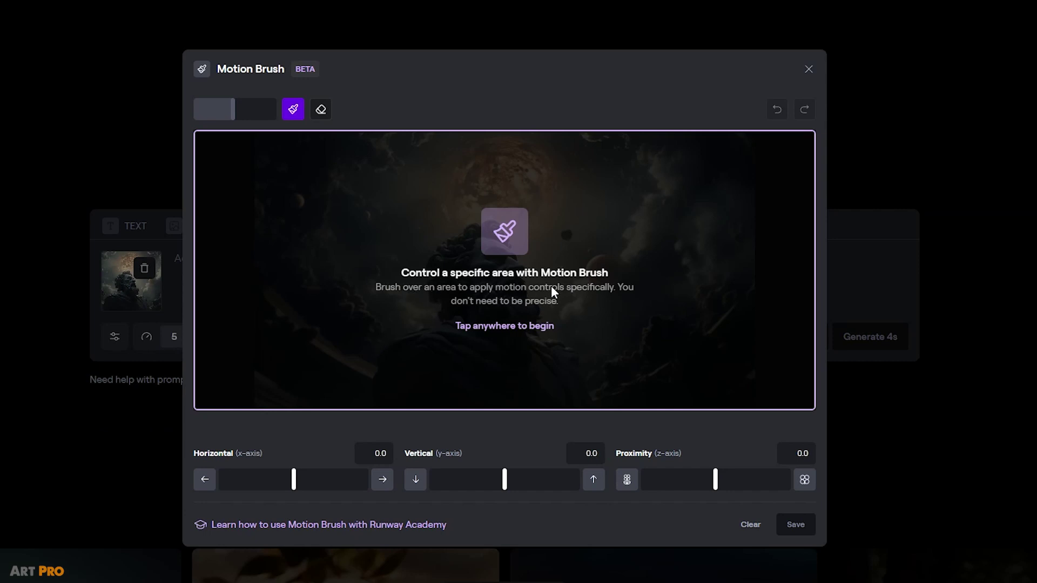
{"action": "left_click", "coordinate": [502, 328]}
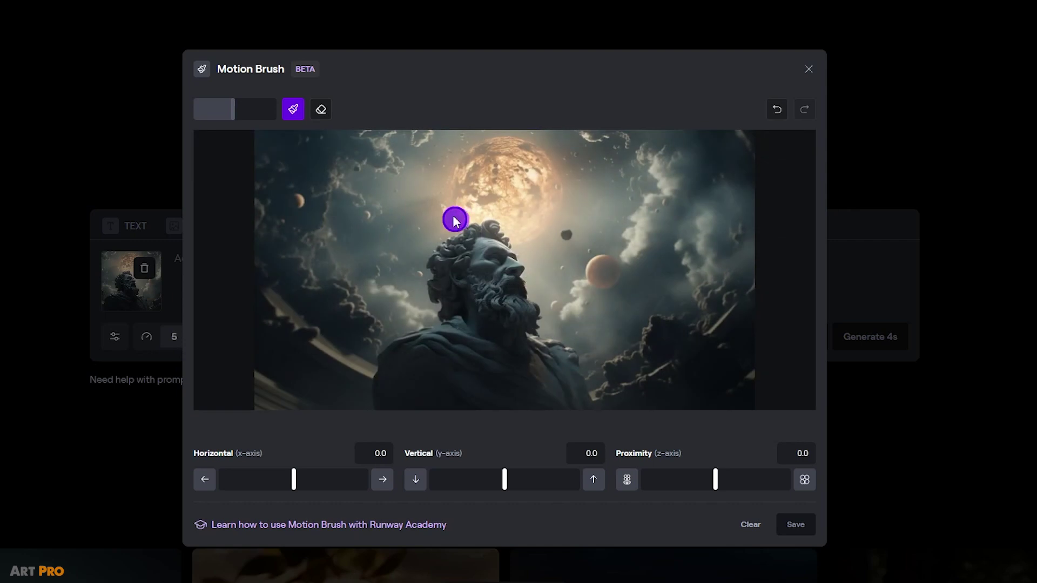
{"action": "mouse_move", "coordinate": [457, 223]}
{"action": "left_mouse_down"}
{"action": "mouse_move", "coordinate": [495, 135]}
{"action": "mouse_move", "coordinate": [557, 214]}
{"action": "left_mouse_up"}
{"action": "mouse_move", "coordinate": [477, 216]}
{"action": "left_mouse_down"}
{"action": "mouse_move", "coordinate": [541, 161]}
{"action": "mouse_move", "coordinate": [551, 179]}
{"action": "left_mouse_up"}
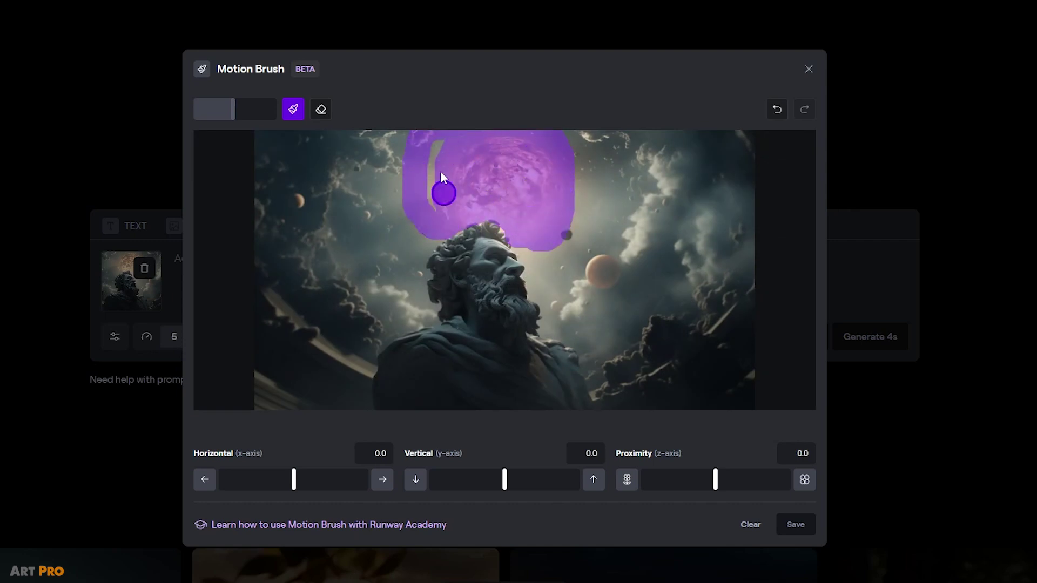
{"action": "left_click_drag", "start_coordinate": [715, 479], "coordinate": [760, 485]}
{"action": "left_click_drag", "start_coordinate": [504, 480], "coordinate": [518, 478]}
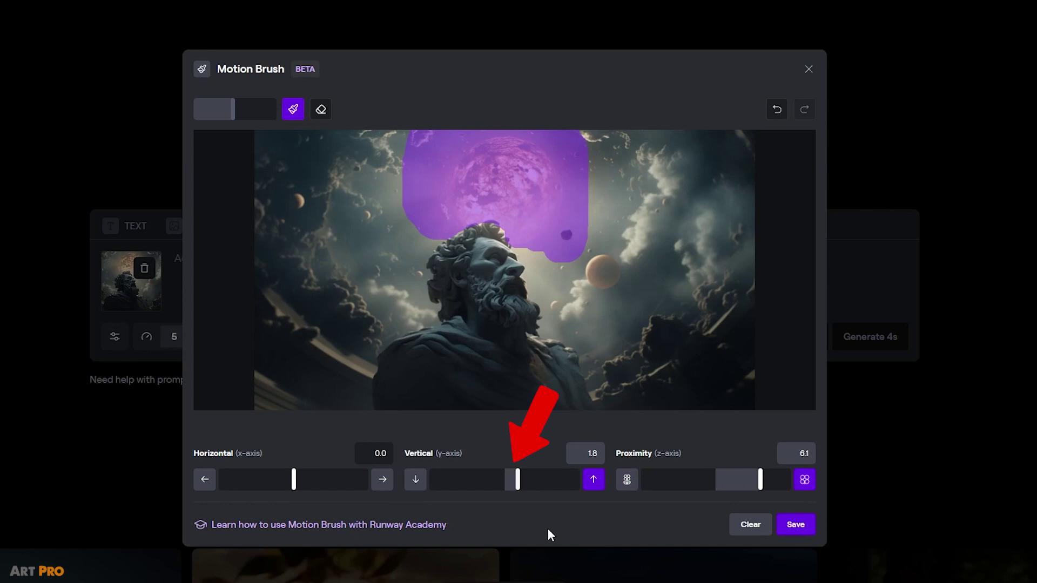
- Save the brush, enter the prompt 'big sun exploding' and generate a 4-second clip
{"action": "left_click", "coordinate": [791, 526]}
{"action": "left_click", "coordinate": [351, 266]}
{"action": "type", "text": "big s"}
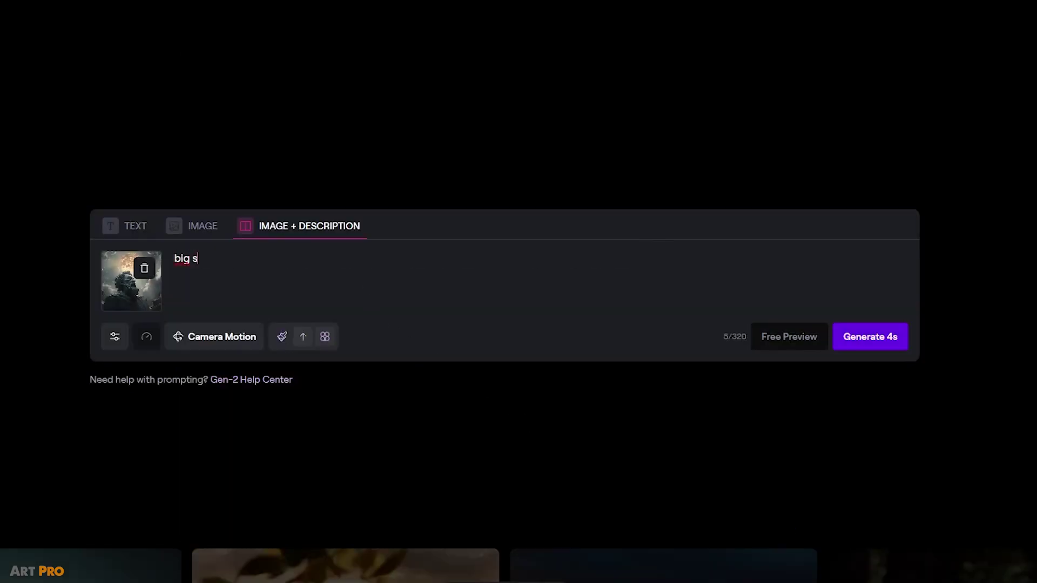
{"action": "type", "text": "un exploti"}
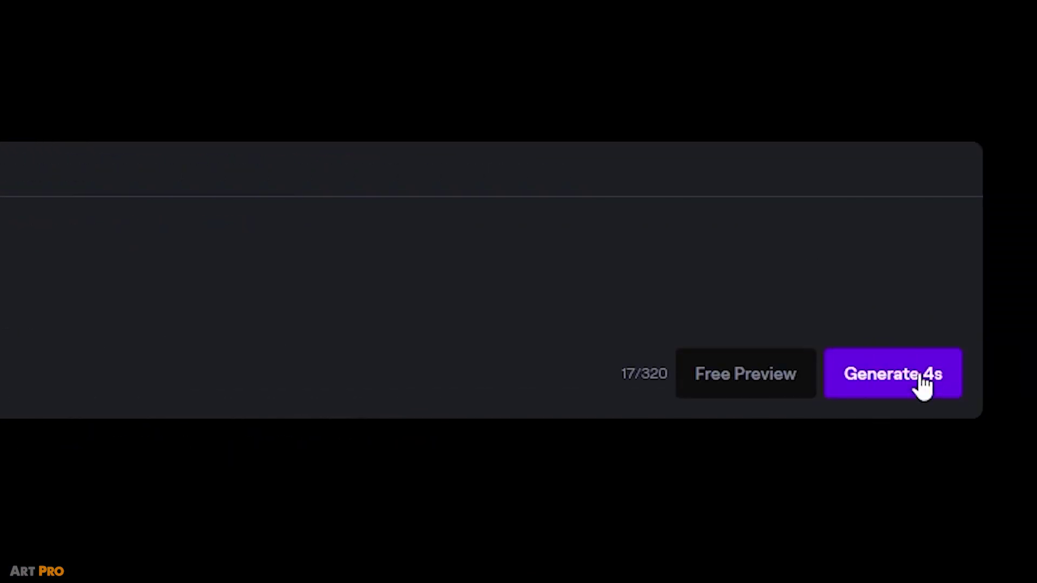
{"action": "left_click", "coordinate": [873, 392]}
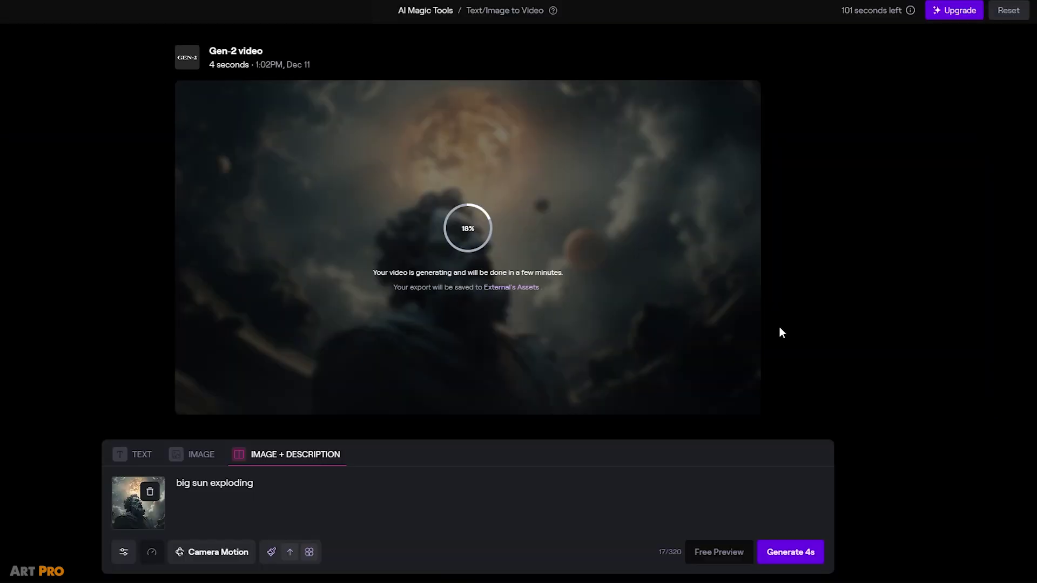
{"action": "mouse_move", "coordinate": [909, 16]}
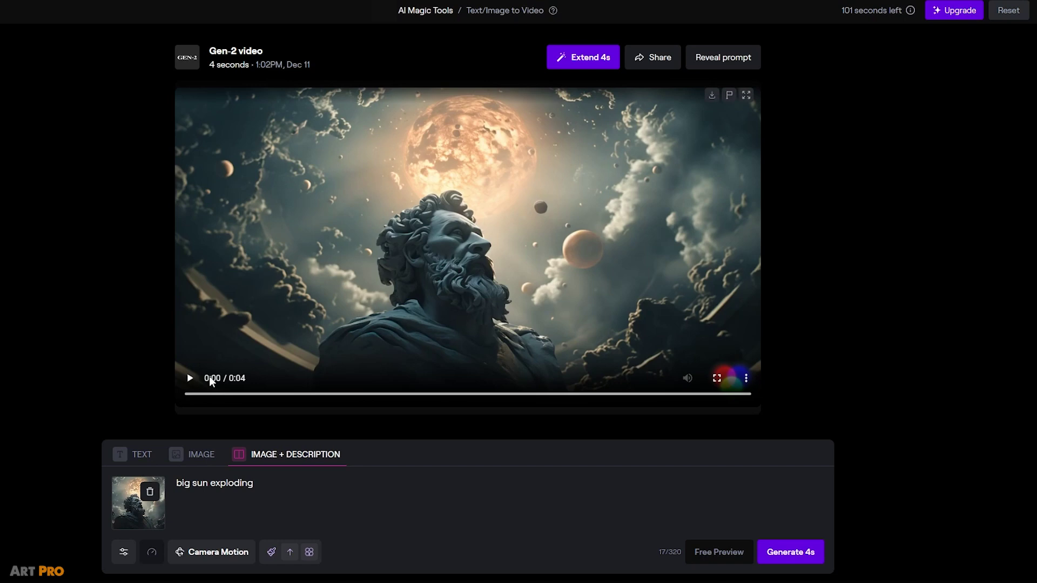
- Play the generated statue clip and give it a star rating
{"action": "left_click", "coordinate": [190, 378]}
{"action": "scroll", "coordinate": [197, 383], "scroll_direction": "down", "scroll_amount": 1}
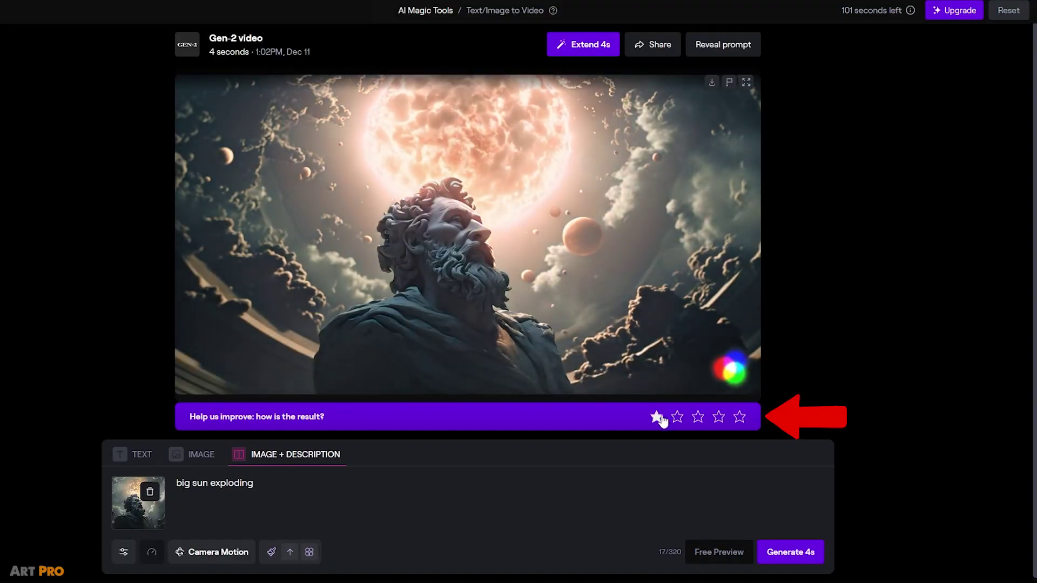
{"action": "left_click", "coordinate": [738, 418]}
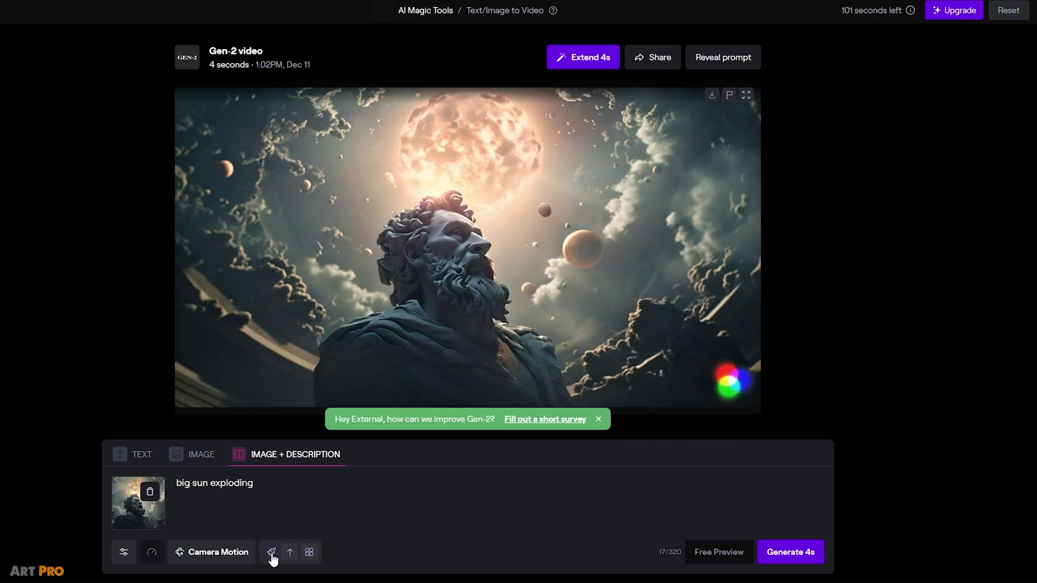
- Paint the whole sky behind the statue and make the prompt 'big sun exploding with clouds moving'
{"action": "left_click", "coordinate": [271, 552]}
{"action": "left_click_drag", "start_coordinate": [410, 162], "coordinate": [519, 243]}
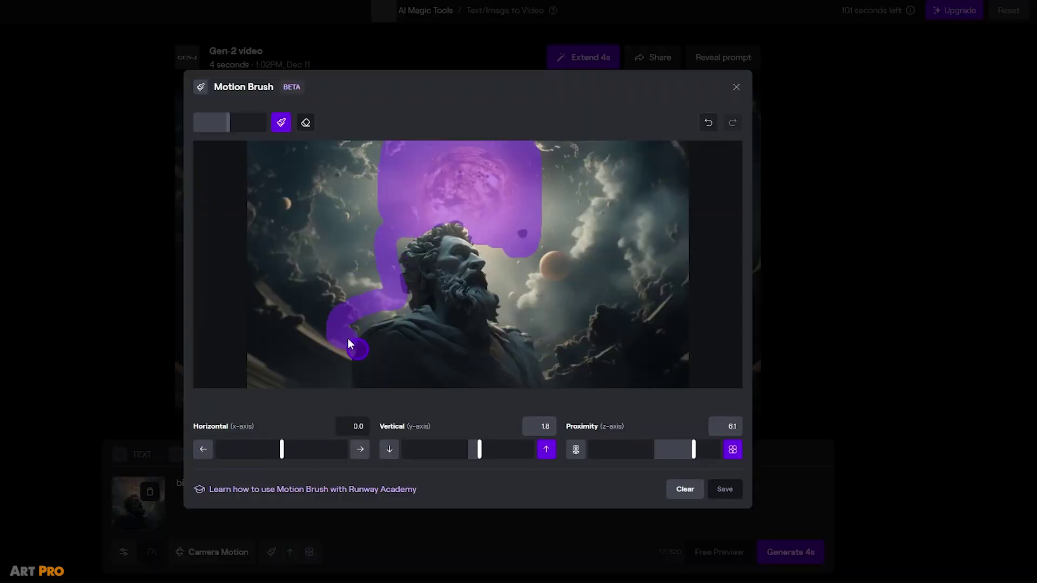
{"action": "mouse_move", "coordinate": [358, 312]}
{"action": "left_mouse_down"}
{"action": "mouse_move", "coordinate": [315, 324]}
{"action": "mouse_move", "coordinate": [246, 140]}
{"action": "left_mouse_up"}
{"action": "left_click_drag", "start_coordinate": [333, 322], "coordinate": [289, 202]}
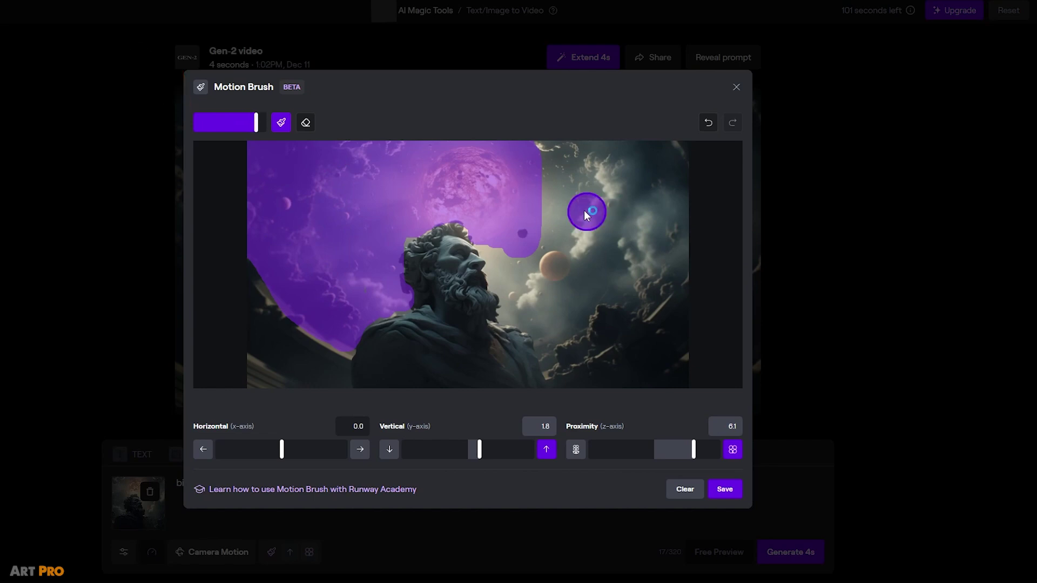
{"action": "mouse_move", "coordinate": [584, 209]}
{"action": "left_mouse_down"}
{"action": "mouse_move", "coordinate": [542, 160]}
{"action": "mouse_move", "coordinate": [611, 168]}
{"action": "left_mouse_up"}
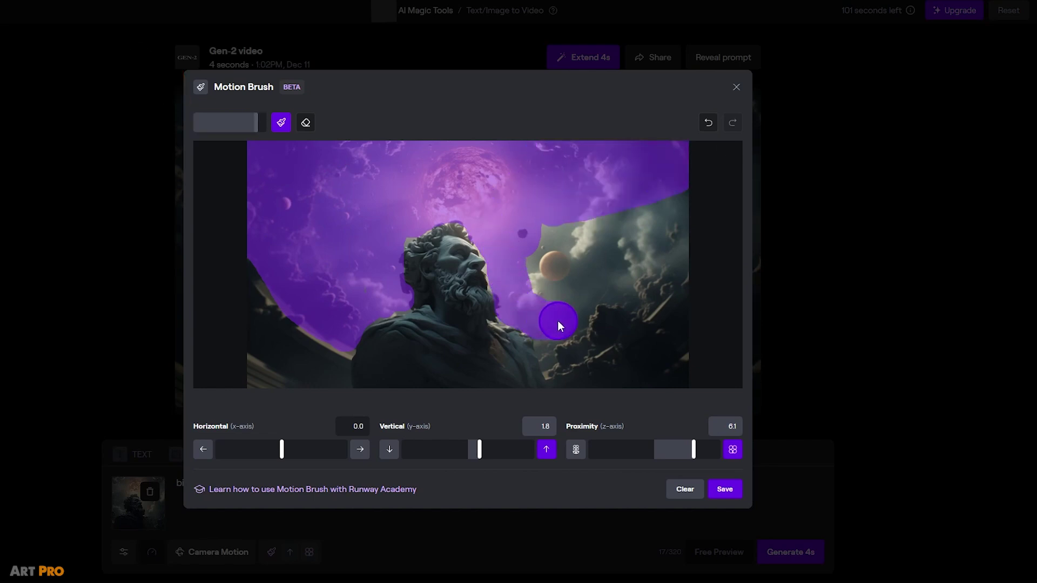
{"action": "mouse_move", "coordinate": [557, 325]}
{"action": "left_mouse_down"}
{"action": "mouse_move", "coordinate": [566, 301]}
{"action": "mouse_move", "coordinate": [697, 253]}
{"action": "left_mouse_up"}
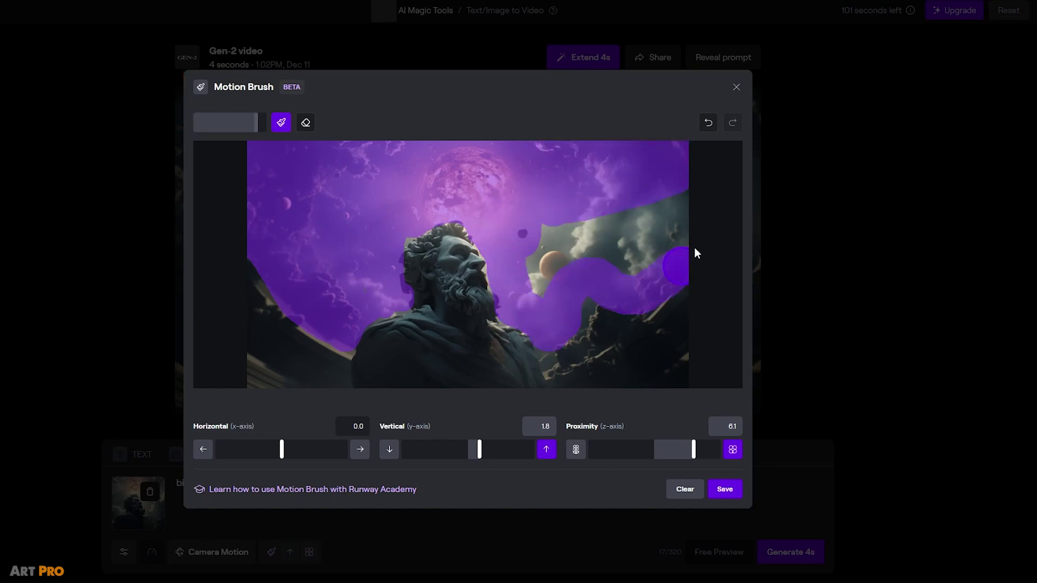
{"action": "left_click", "coordinate": [725, 492]}
{"action": "type", "text": "with clouds moving"}
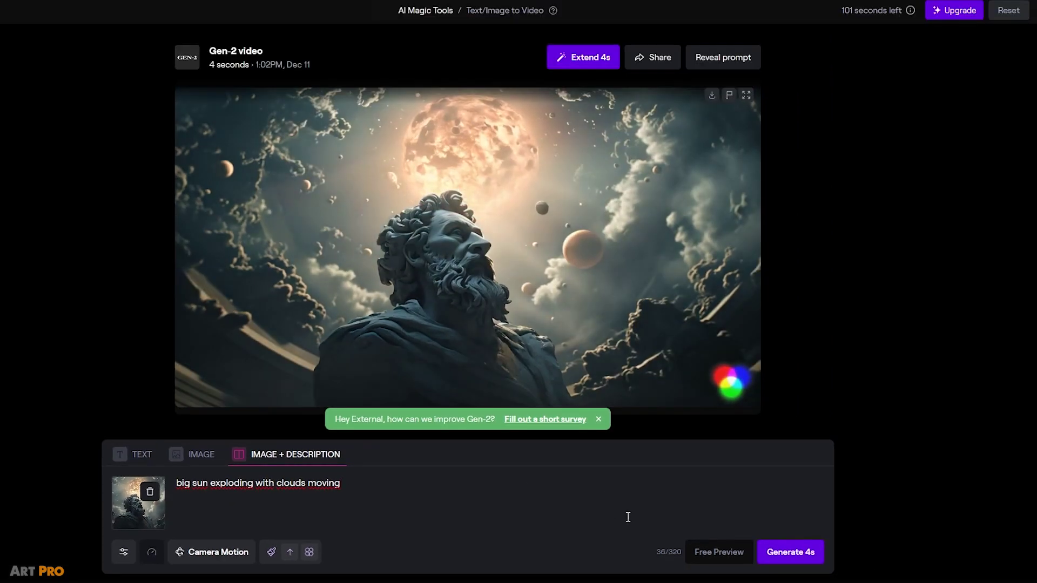
- Generate a second 4-second statue clip with the updated sky motion and prompt
{"action": "left_click", "coordinate": [790, 554]}
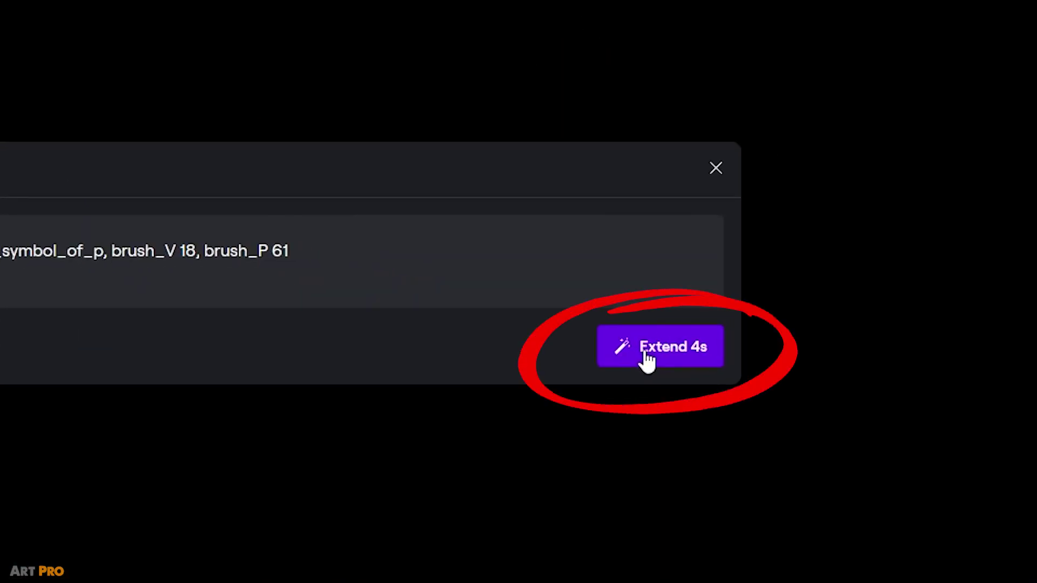
- Extend the statue clip by 4 seconds to 8 seconds and play it back
{"action": "left_click", "coordinate": [648, 357]}
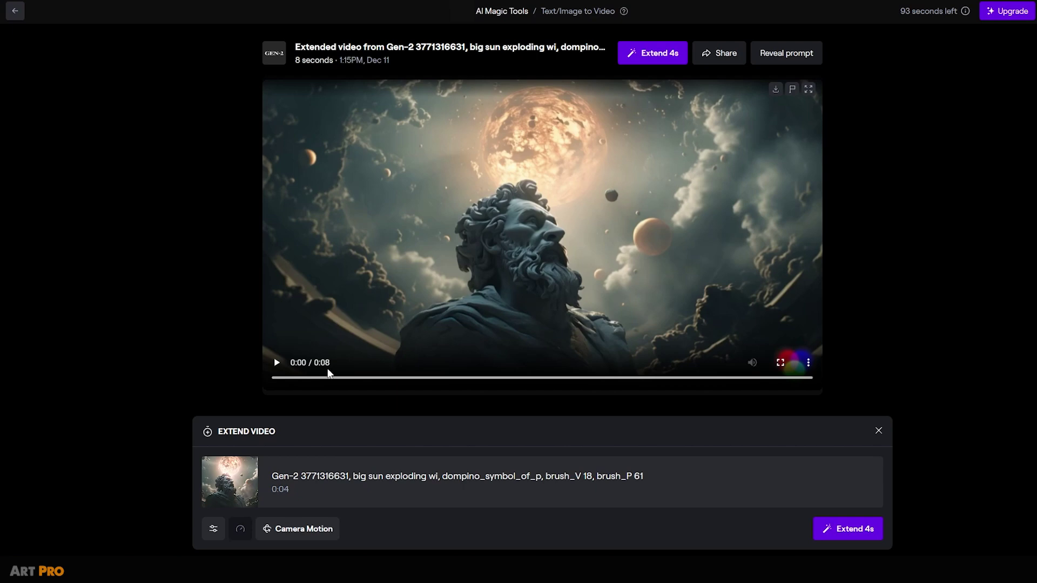
{"action": "left_click", "coordinate": [328, 368]}
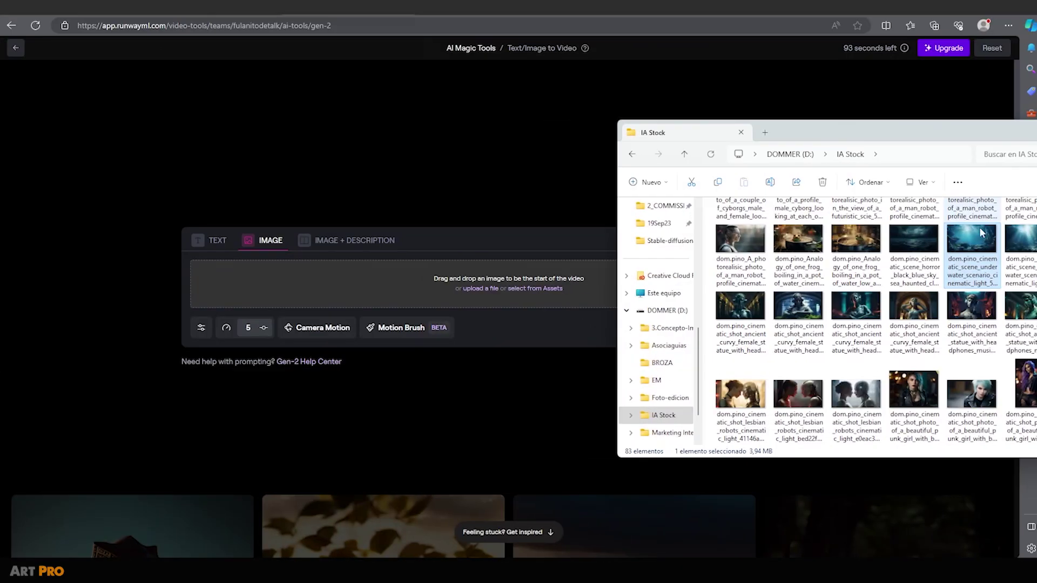
- Load the underwater image as the starting frame with camera pan -10.0 and roll -7.8
{"action": "left_click_drag", "start_coordinate": [967, 295], "coordinate": [537, 292]}
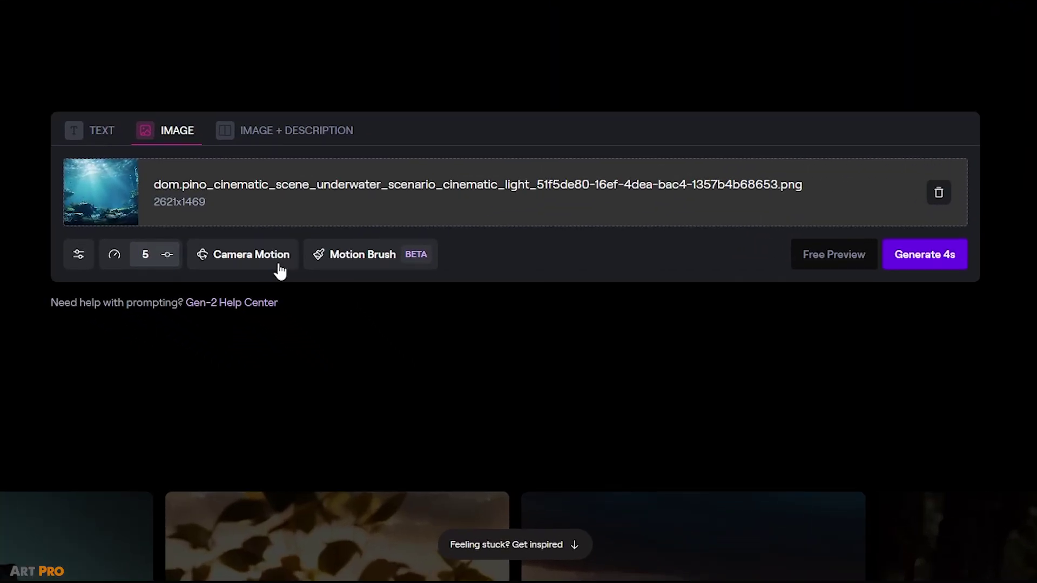
{"action": "left_click", "coordinate": [340, 333]}
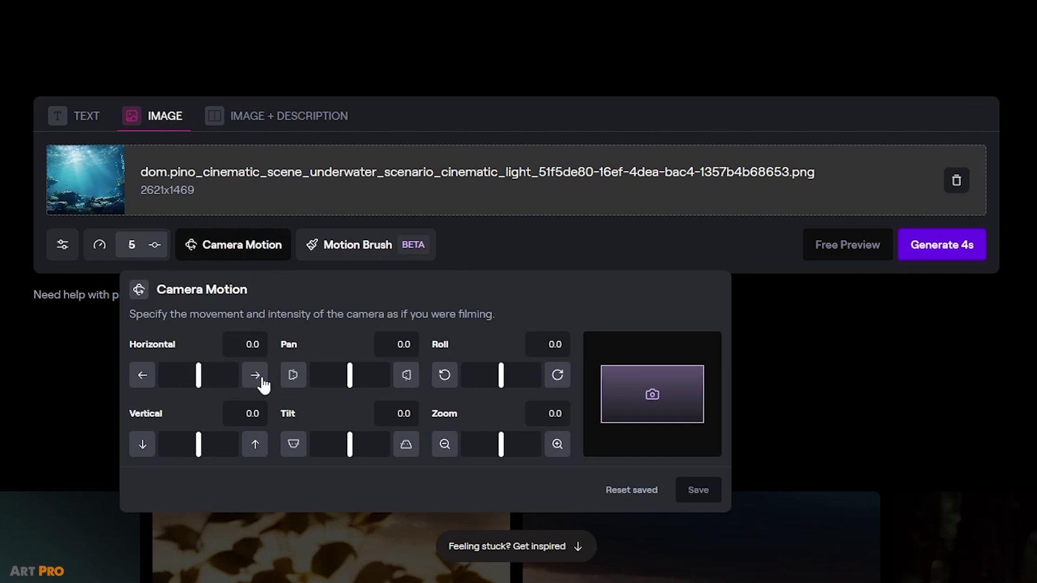
{"action": "left_click_drag", "start_coordinate": [346, 374], "coordinate": [311, 373]}
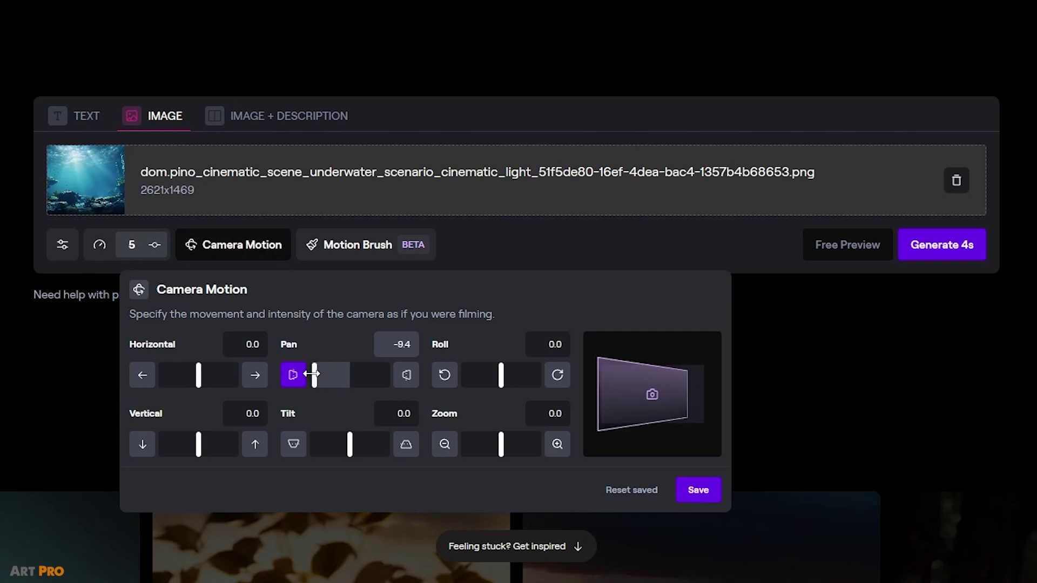
{"action": "left_click_drag", "start_coordinate": [498, 375], "coordinate": [491, 374]}
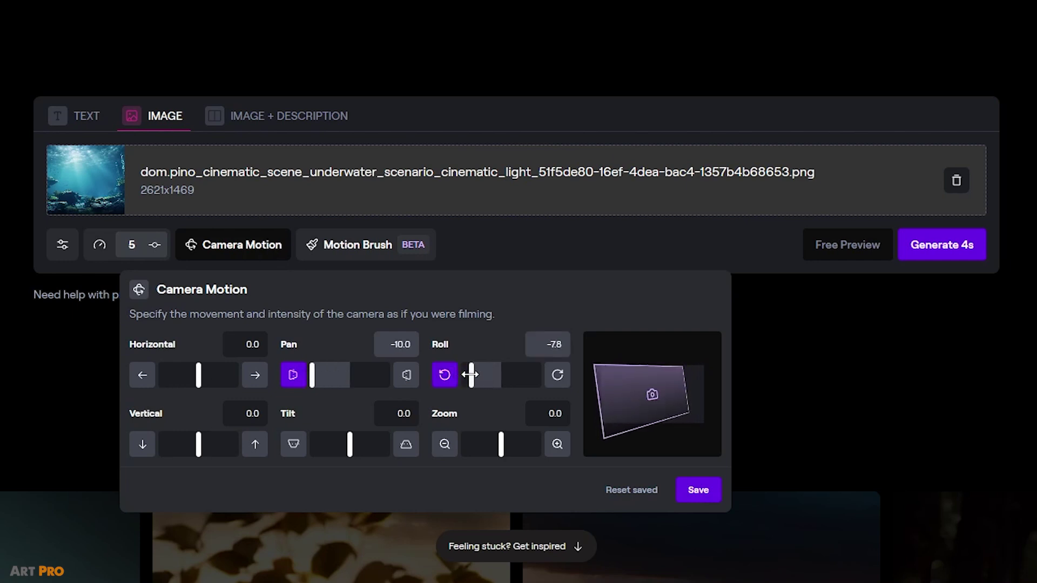
{"action": "left_click_drag", "start_coordinate": [470, 375], "coordinate": [483, 375]}
- Keep the camera motion and generate a 4 s clip from 'underwater landscape with fish moving'
{"action": "left_click", "coordinate": [698, 490]}
{"action": "left_click", "coordinate": [287, 116]}
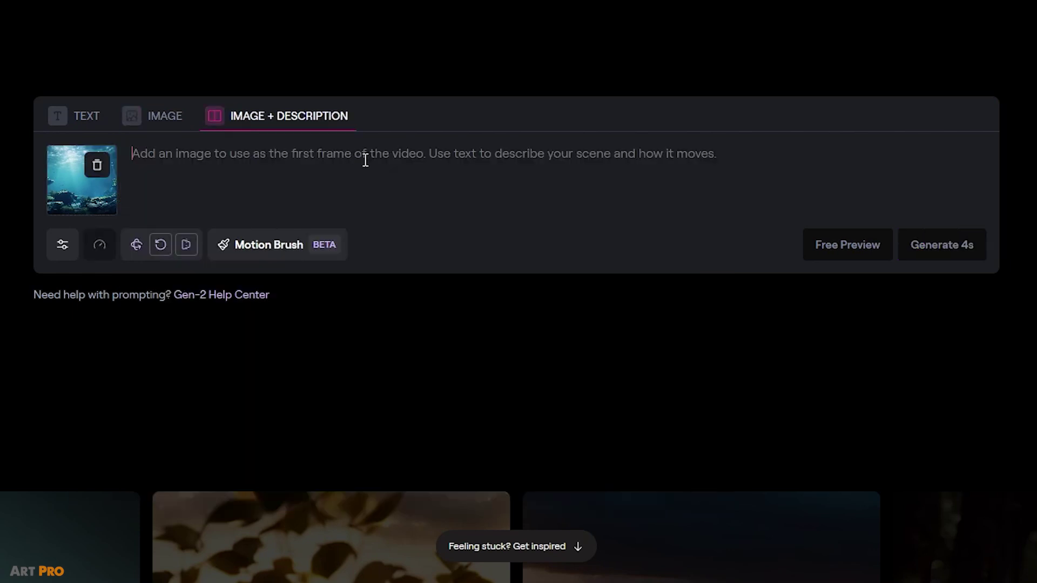
{"action": "left_click", "coordinate": [476, 145]}
{"action": "type", "text": "underwater"}
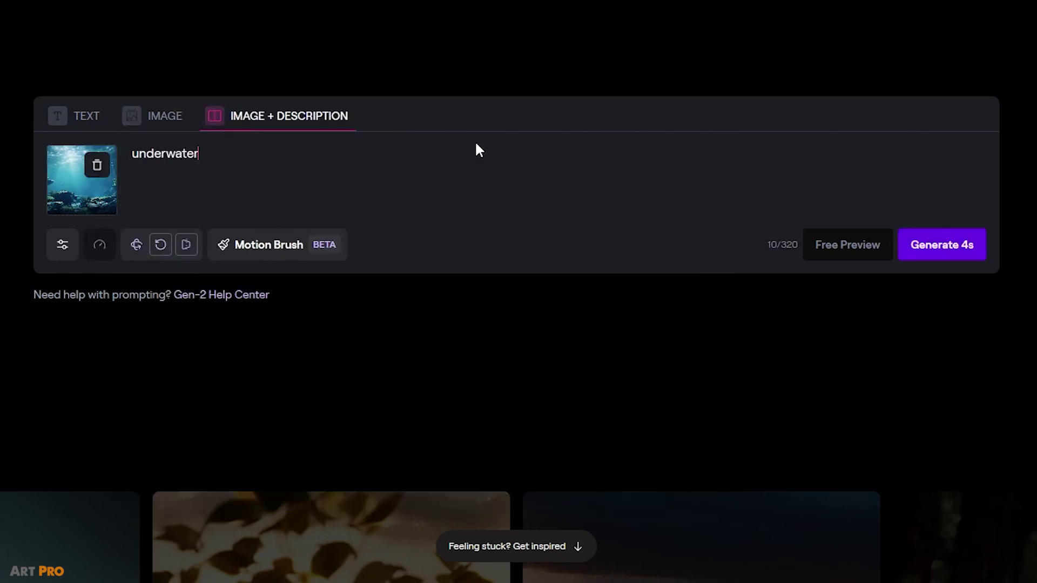
{"action": "type", "text": " landscape with "}
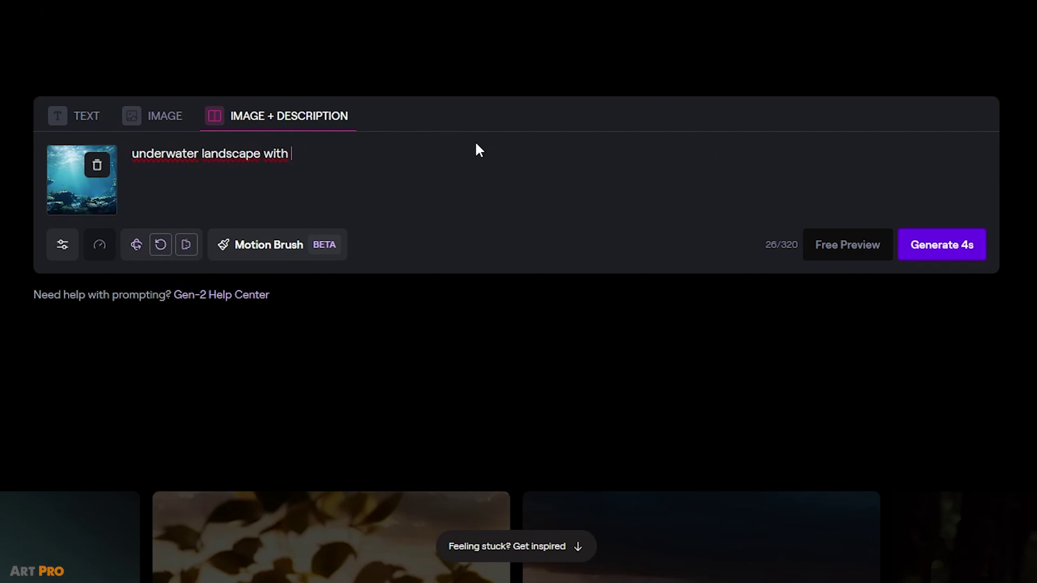
{"action": "type", "text": "fish moving"}
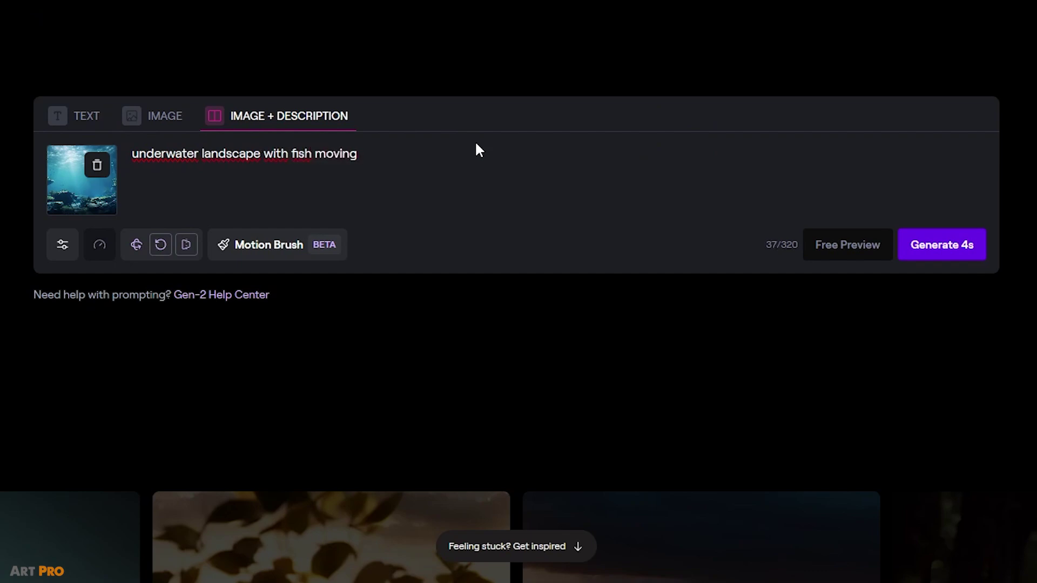
{"action": "left_click", "coordinate": [926, 251]}
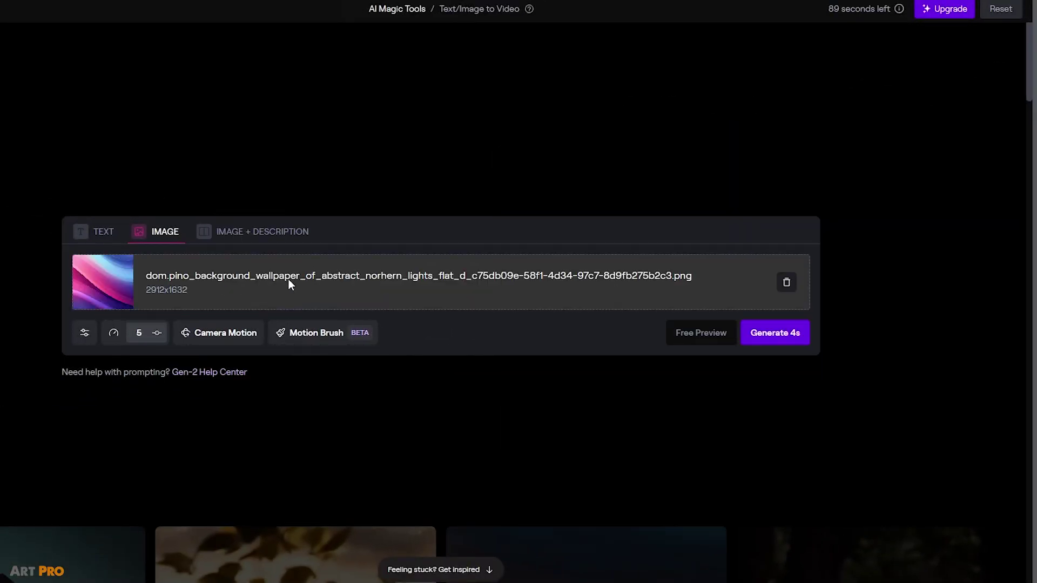
- Under Image + Description, enter the prompt 'abstract image waving' for the wallpaper clip
{"action": "left_click", "coordinate": [259, 238]}
{"action": "type", "text": "abstract image waving"}
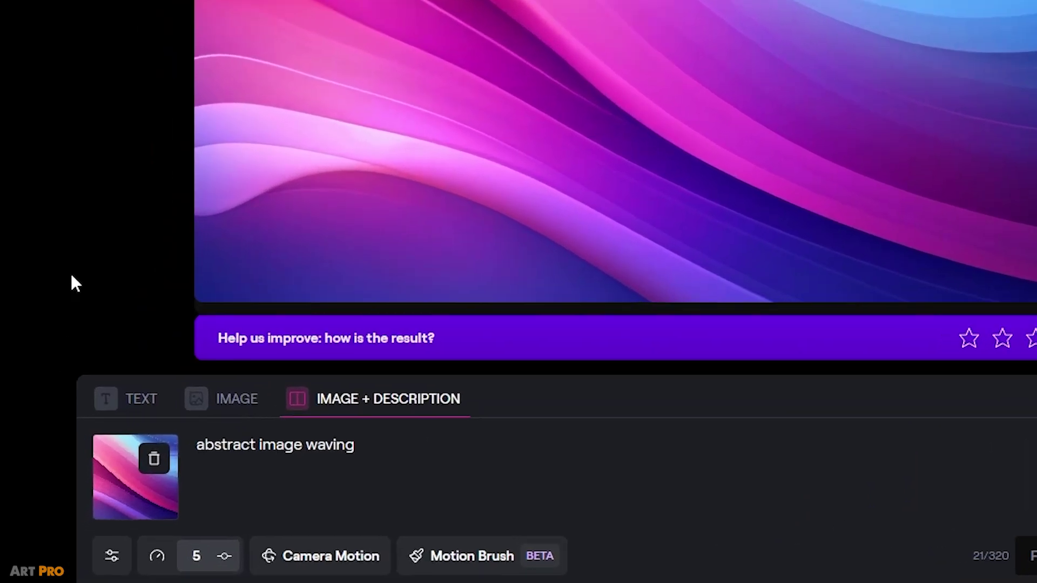
- Raise general motion from 5 to 10 and reword the prompt to 'abstract image, dynamic waving'
{"action": "left_click", "coordinate": [120, 570]}
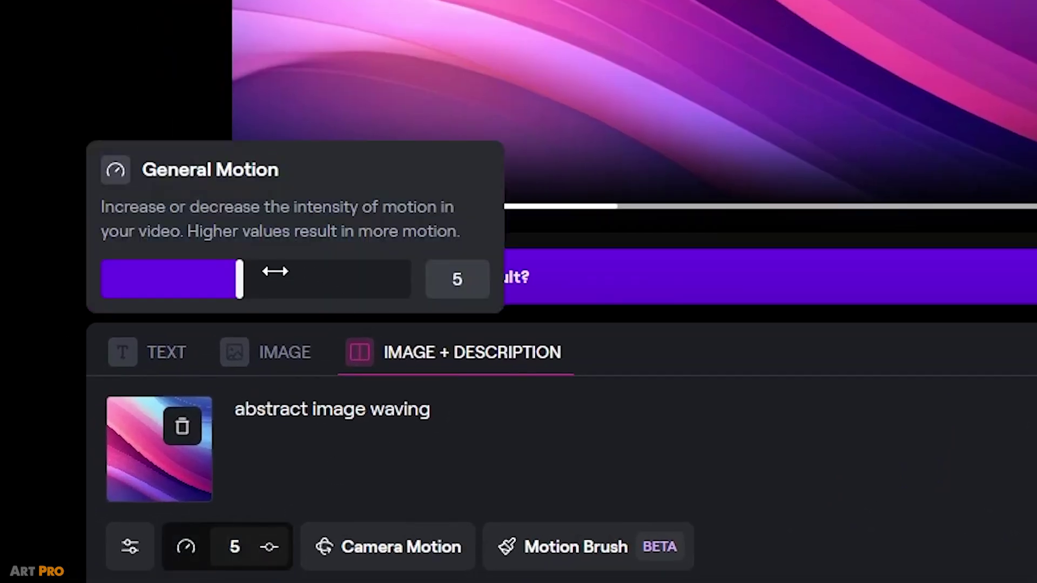
{"action": "left_click_drag", "start_coordinate": [238, 278], "coordinate": [425, 292]}
{"action": "left_click", "coordinate": [471, 432]}
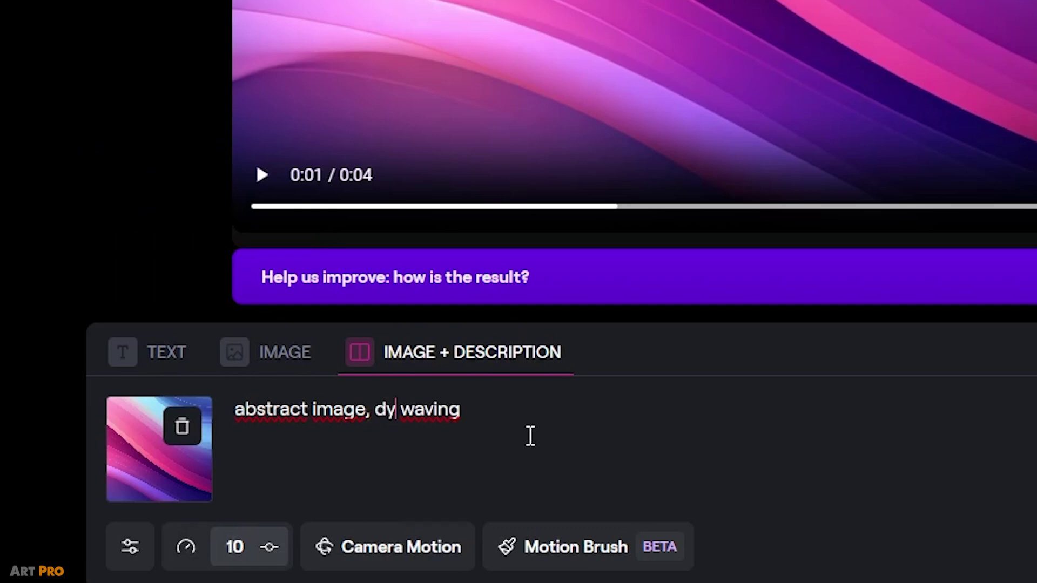
- Save camera motion with Horizontal -8.6 and Pan -5
{"action": "left_click", "coordinate": [415, 564]}
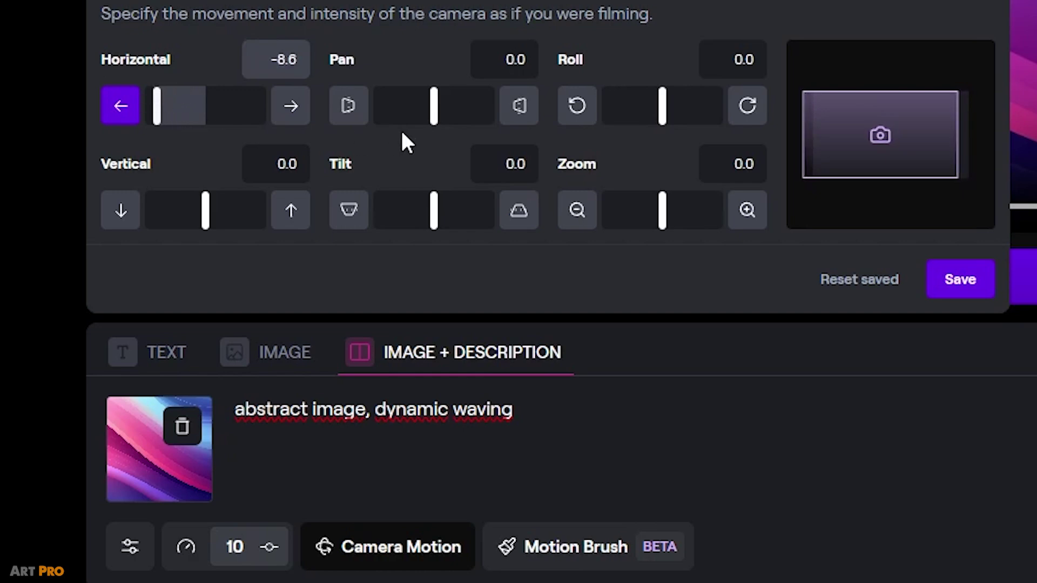
{"action": "left_click_drag", "start_coordinate": [434, 113], "coordinate": [428, 111]}
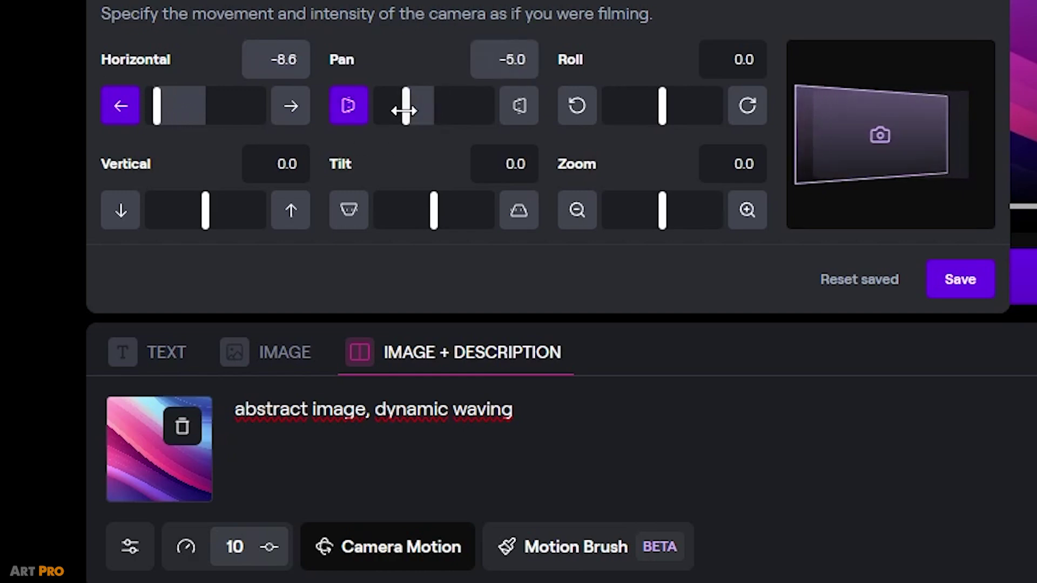
{"action": "left_click", "coordinate": [962, 281]}
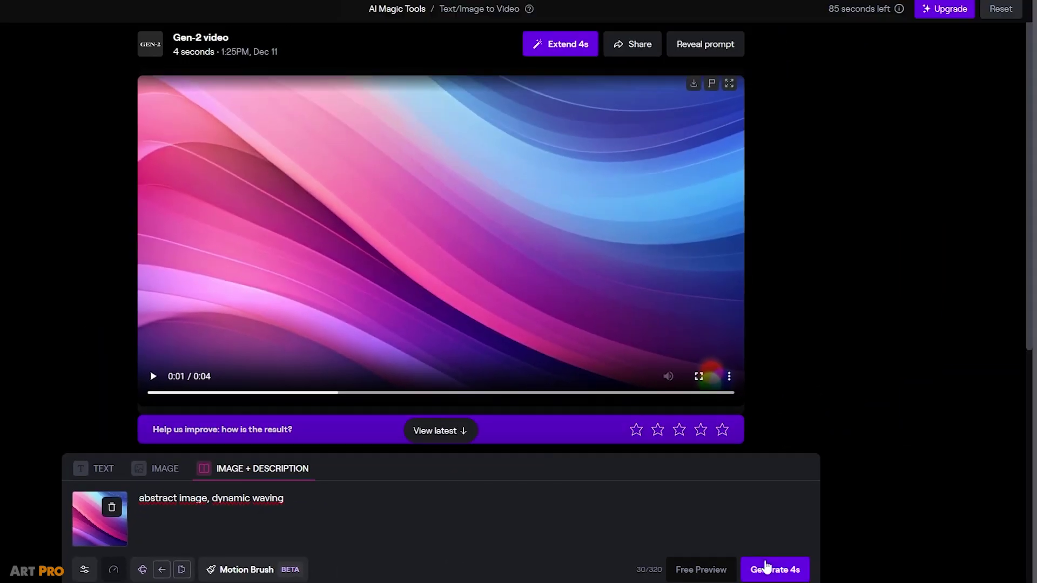
- Generate the revised 4 s dynamic abstract clip
{"action": "left_click", "coordinate": [767, 567]}
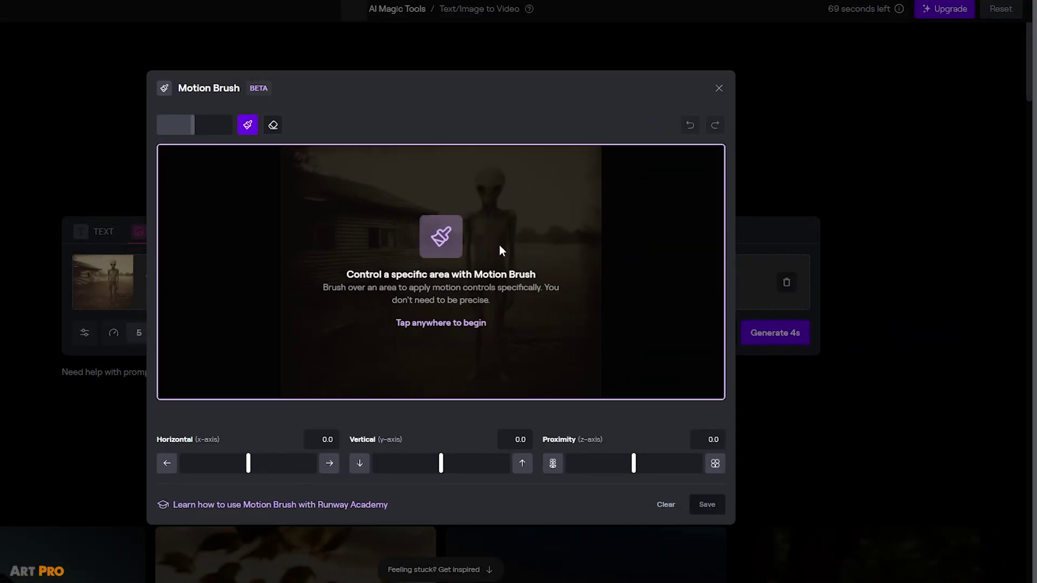
- Brush motion paint over the entire alien figure and close the Motion Brush window
{"action": "left_click", "coordinate": [483, 206]}
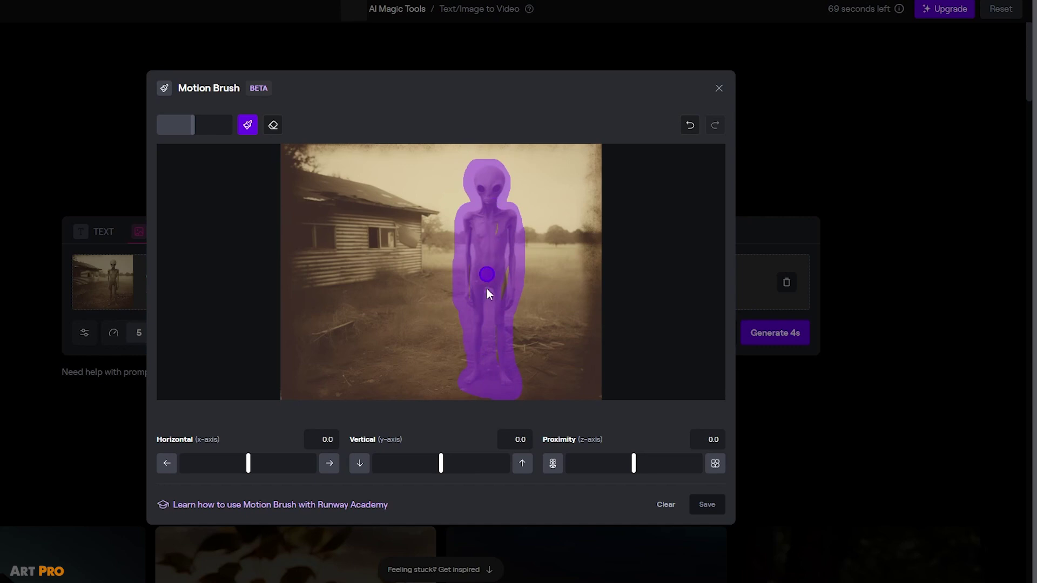
{"action": "key", "text": "Escape"}
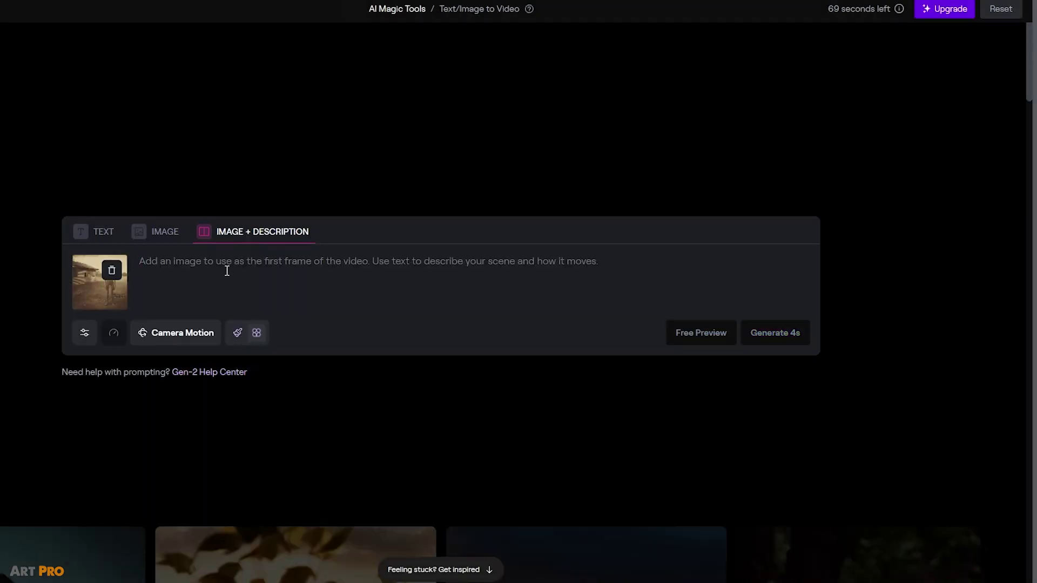